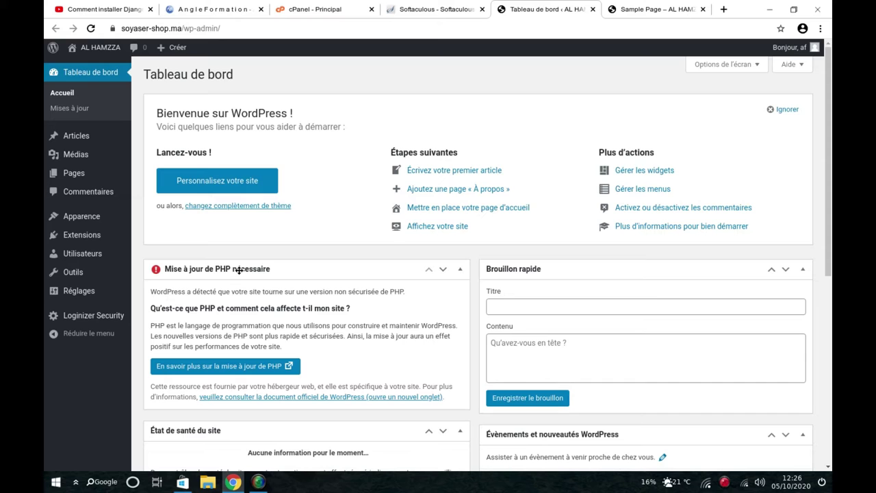
Switch to cPanel and open the PHP version selector in the Logiciel section.
click(322, 9)
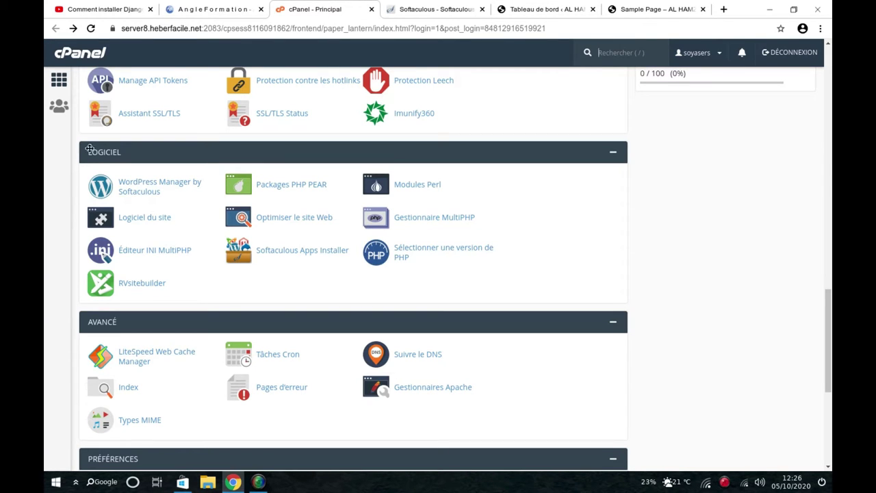
scroll(212, 159, up, 4)
scroll(94, 238, down, 2)
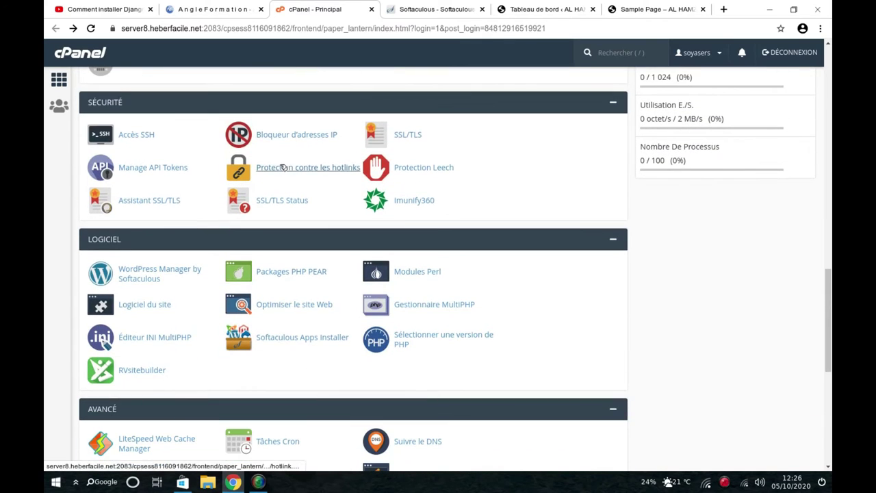
mouse_move(126, 241)
mouse_down()
mouse_move(113, 240)
mouse_move(142, 241)
mouse_up()
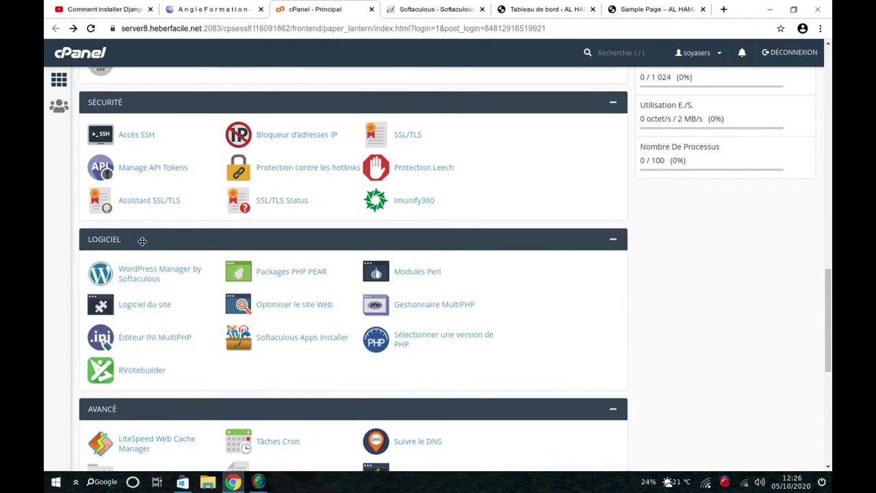
click(465, 339)
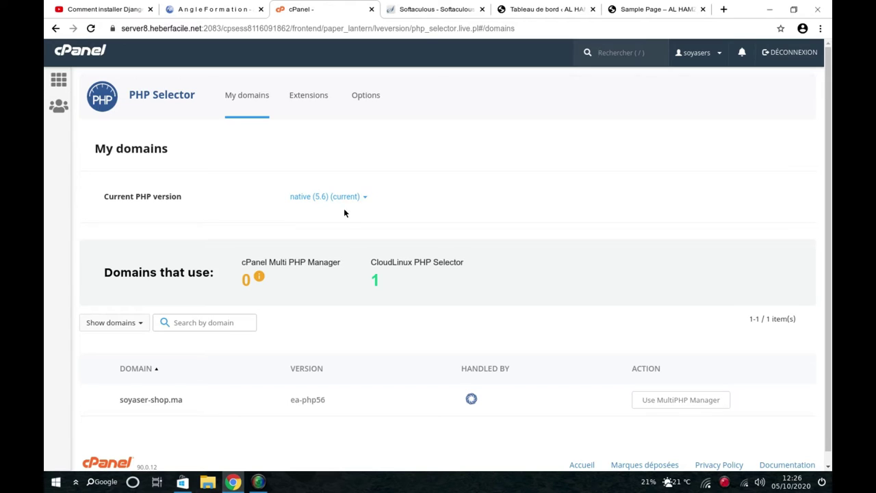
Set the current PHP version to 7.3 and check the version listed for soyaser-shop.ma.
click(366, 198)
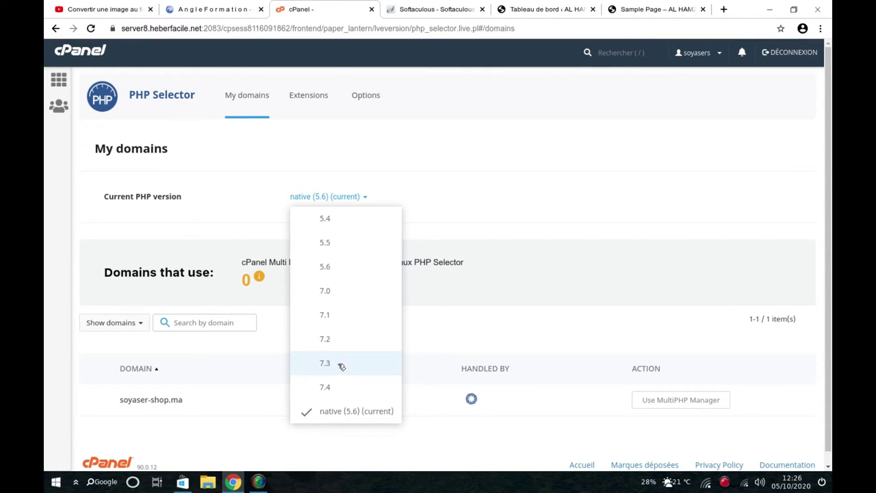
click(341, 367)
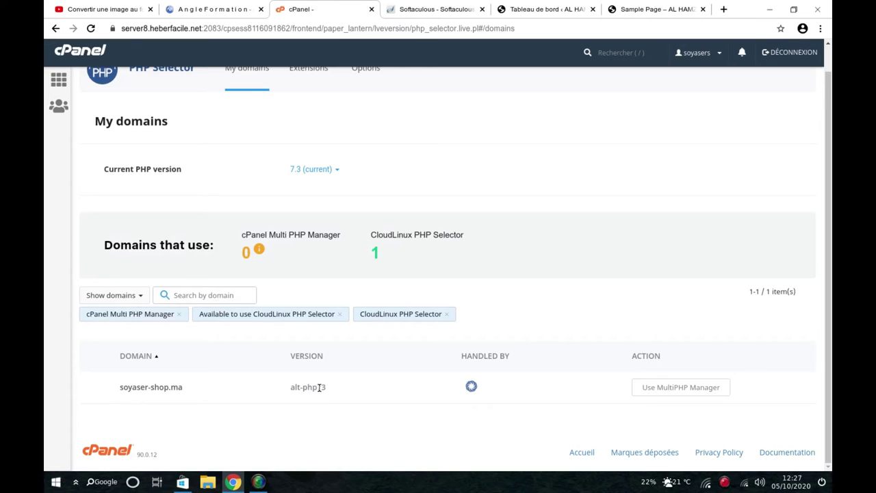
drag(317, 388, 333, 389)
Return to the WordPress admin dashboard of soyaser-shop.ma and reload it repeatedly to test it with the new PHP version.
click(521, 10)
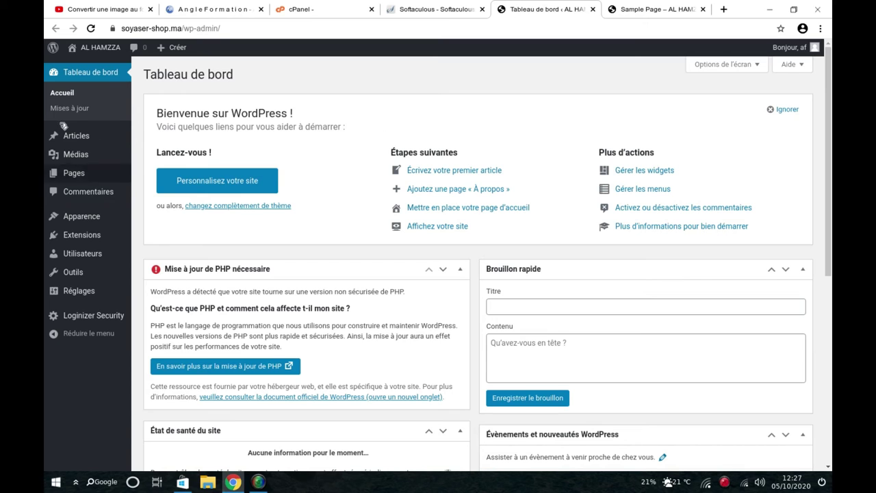
click(90, 28)
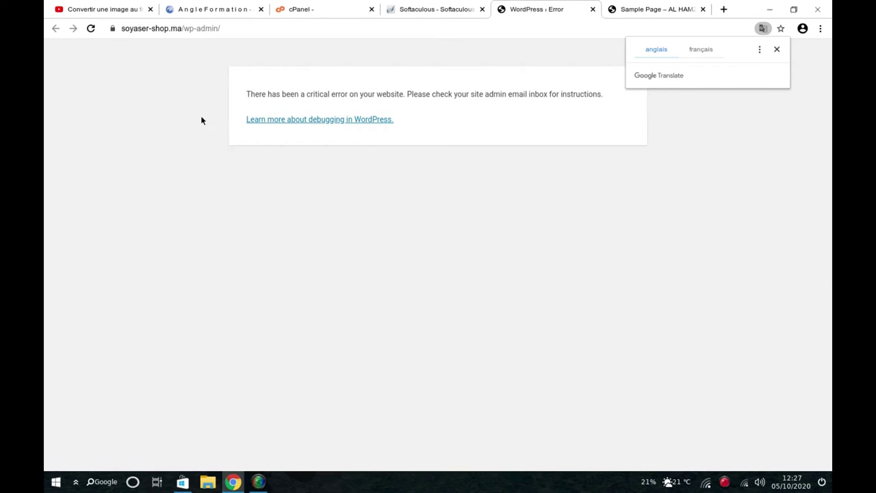
click(90, 28)
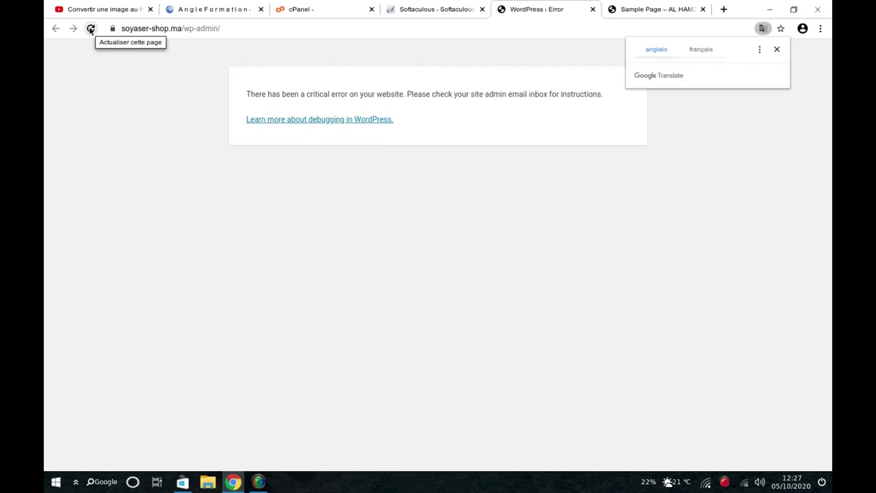
click(90, 28)
click(90, 28)
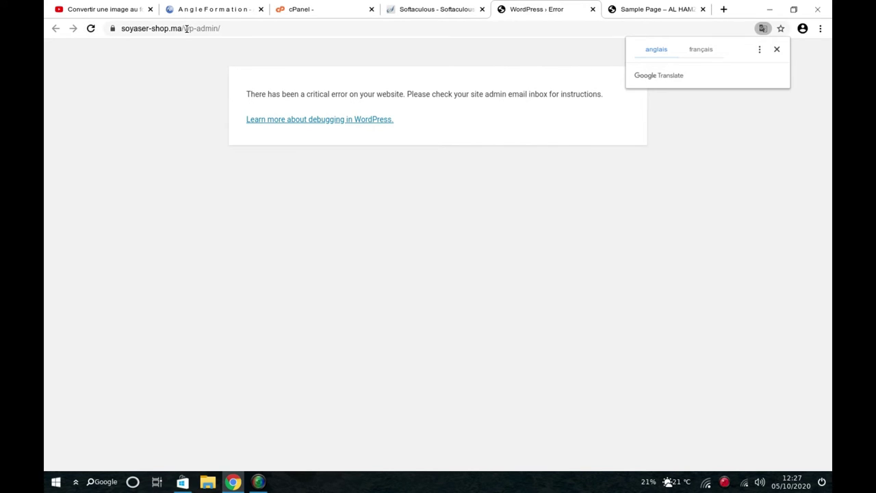
click(248, 27)
key(Return)
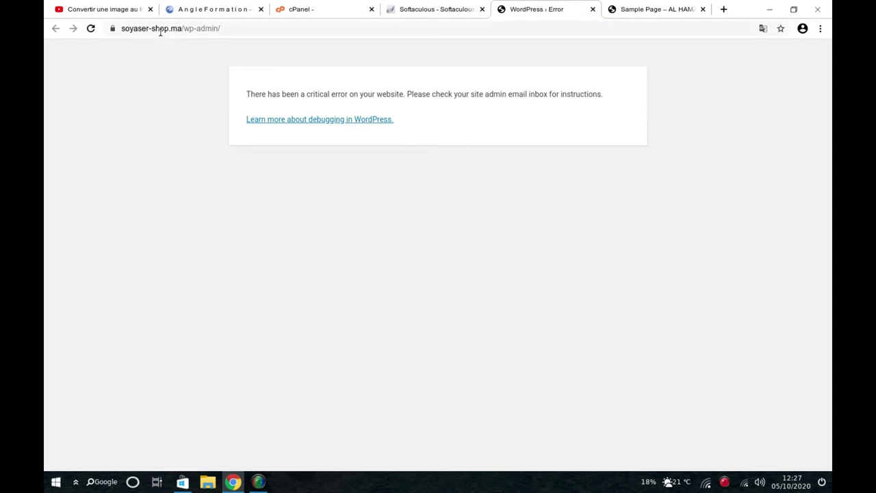
click(90, 28)
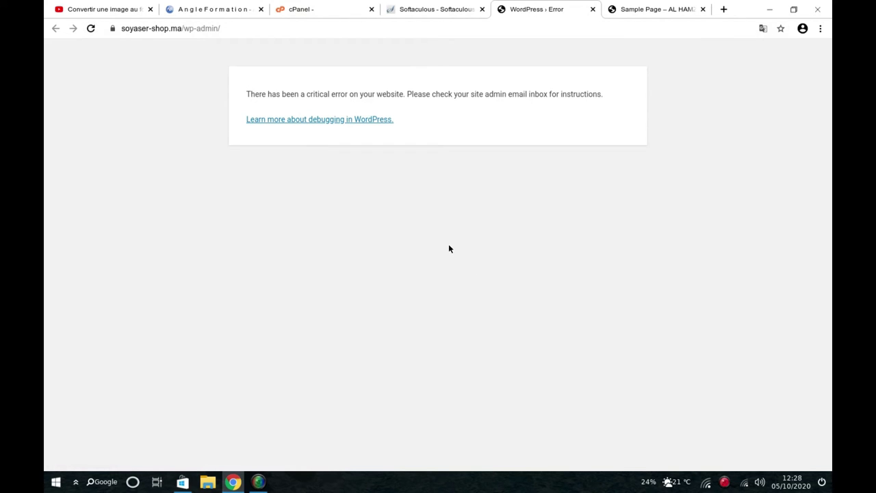
key(F5)
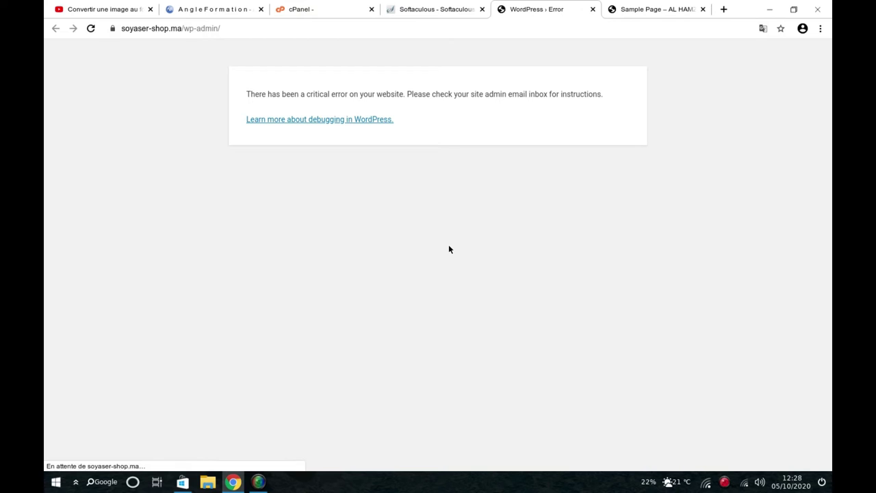
key(F5)
key(F5)
key(F5)
key(F5)
key(F5)
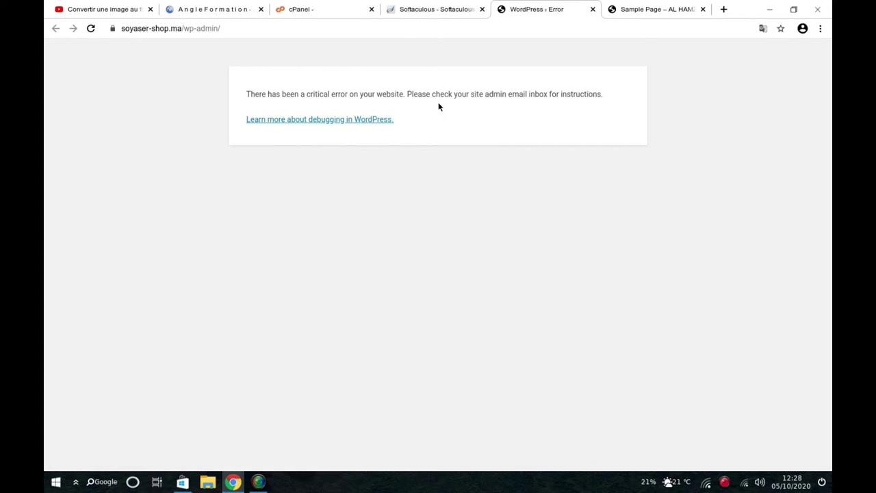
Reload the public page of soyaser-shop.ma several times to test it, and return to the admin page.
key(ctrl+Tab)
click(91, 28)
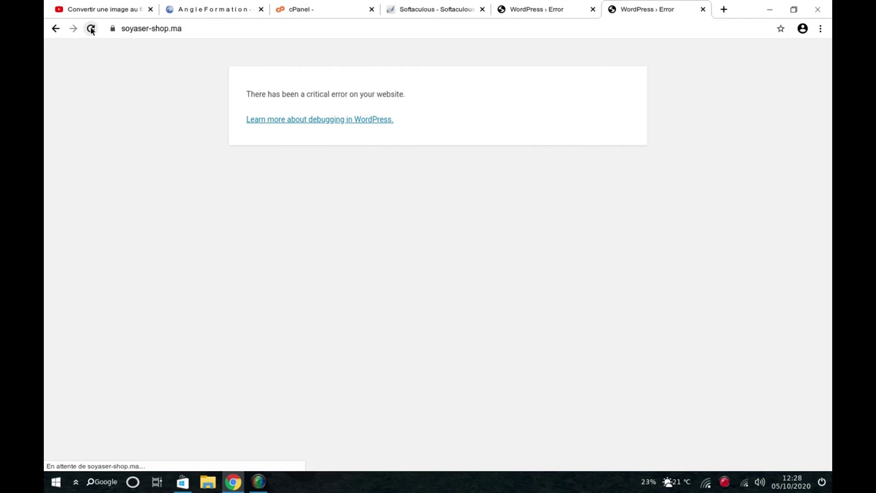
click(90, 28)
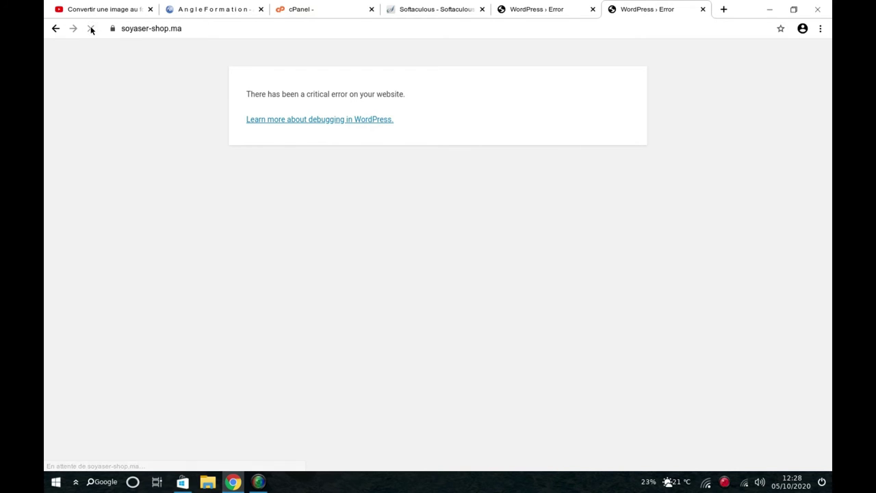
click(90, 28)
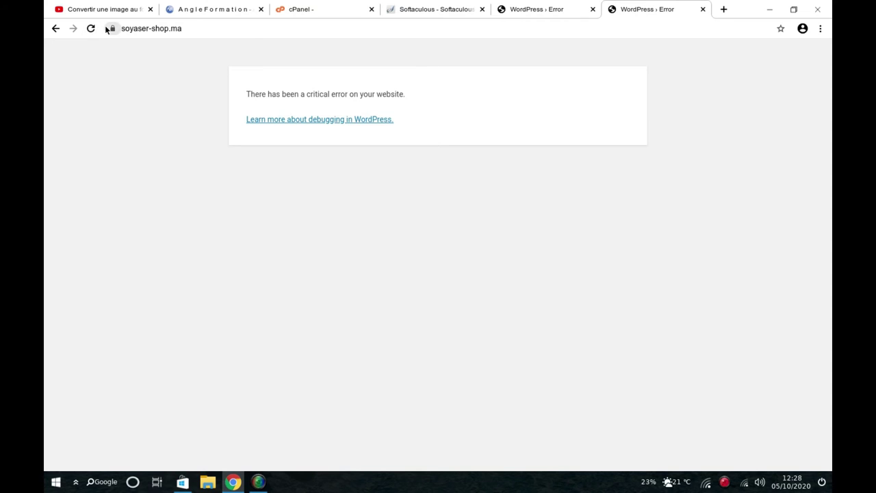
key(ctrl+shift+Tab)
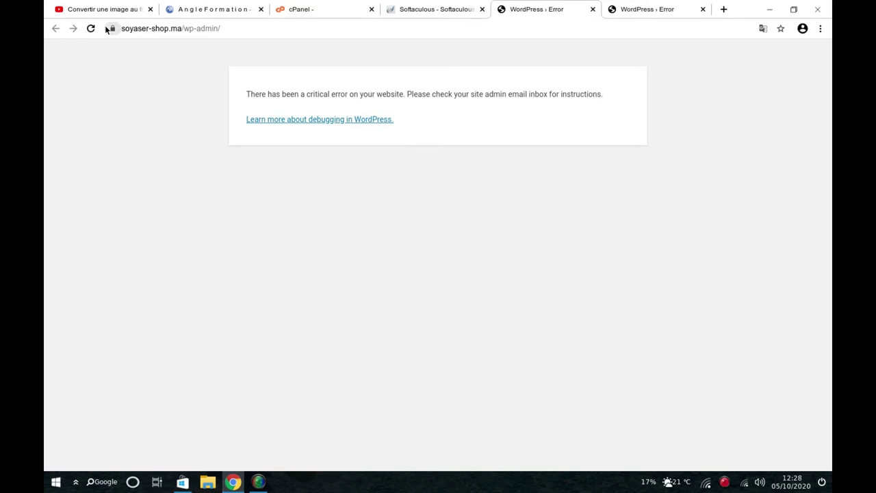
Return to the cPanel PHP Selector and set 7.4 as the current PHP version.
click(298, 10)
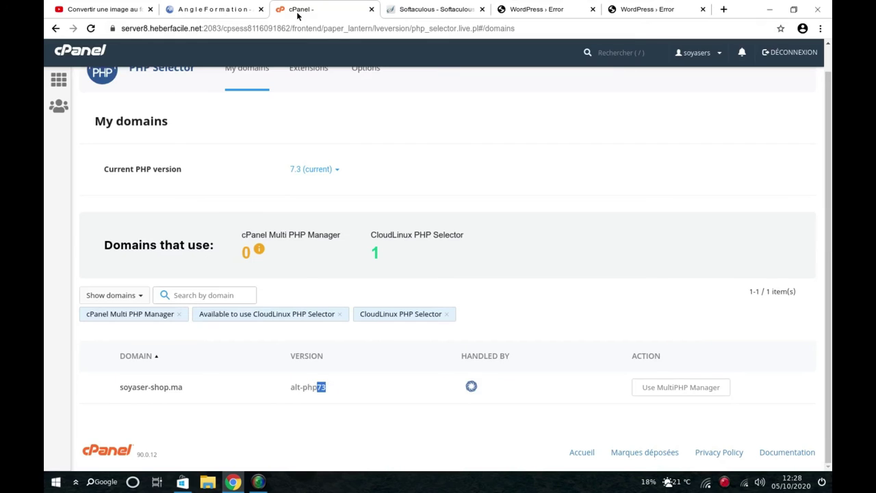
click(332, 171)
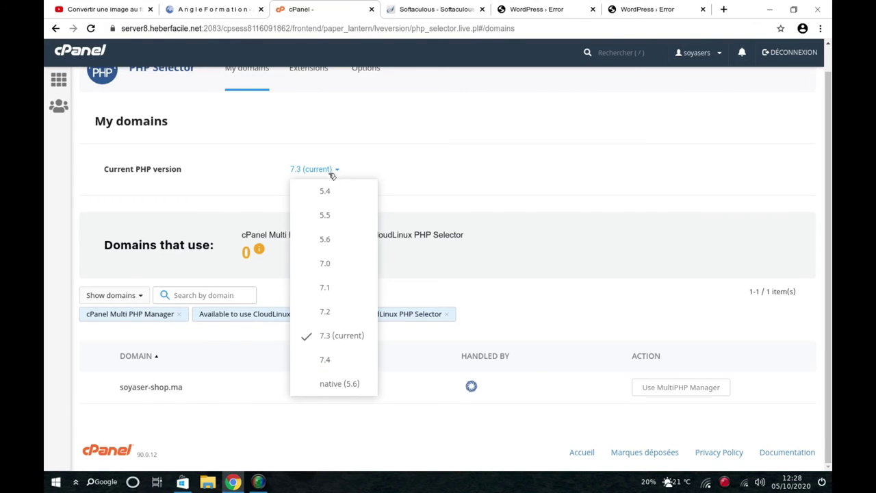
click(346, 361)
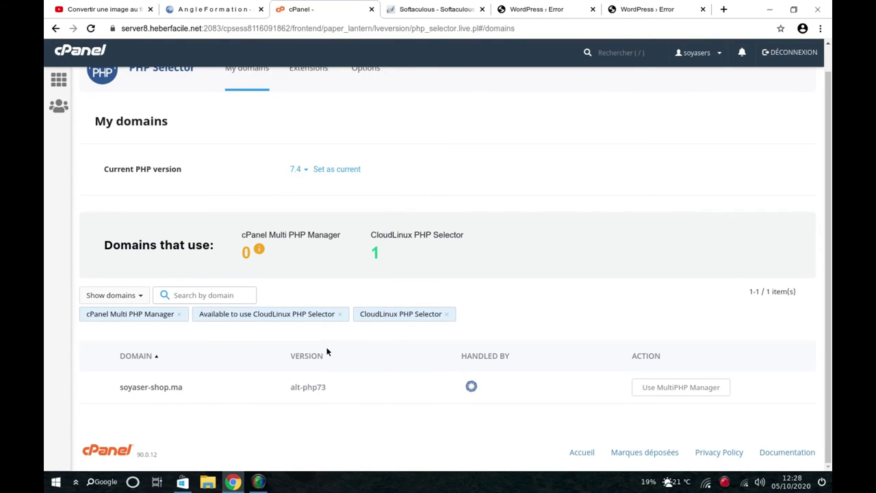
click(337, 169)
Reload the public site and the WordPress admin dashboard to check both, and return to the cPanel PHP Selector.
click(622, 13)
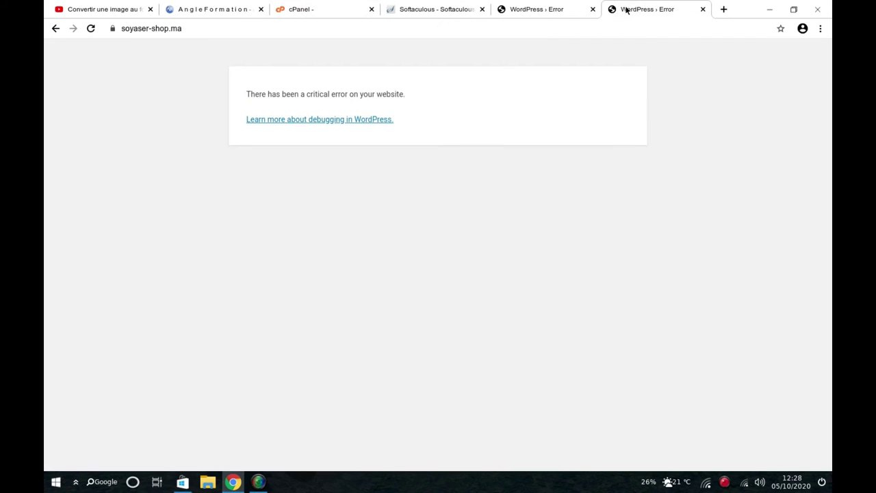
click(90, 28)
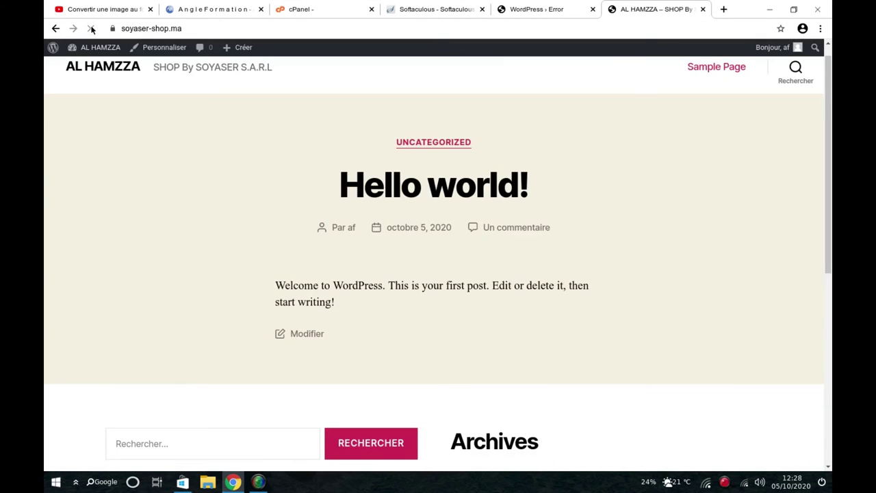
click(529, 11)
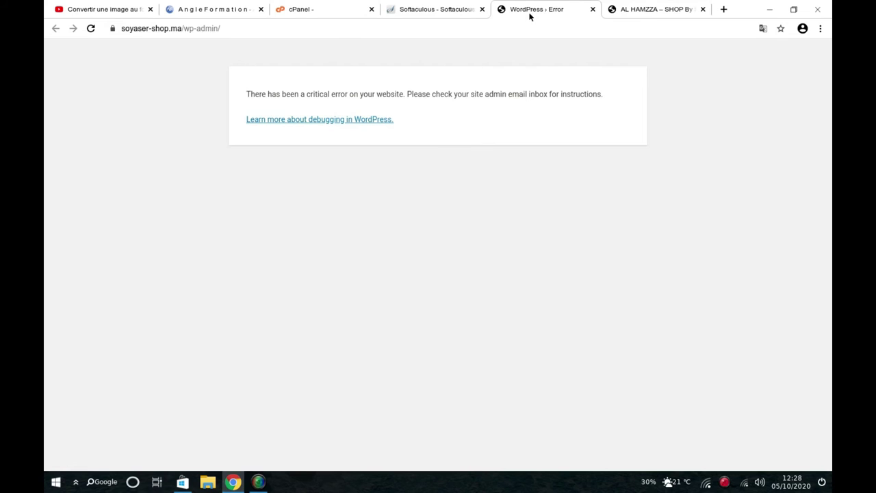
click(91, 29)
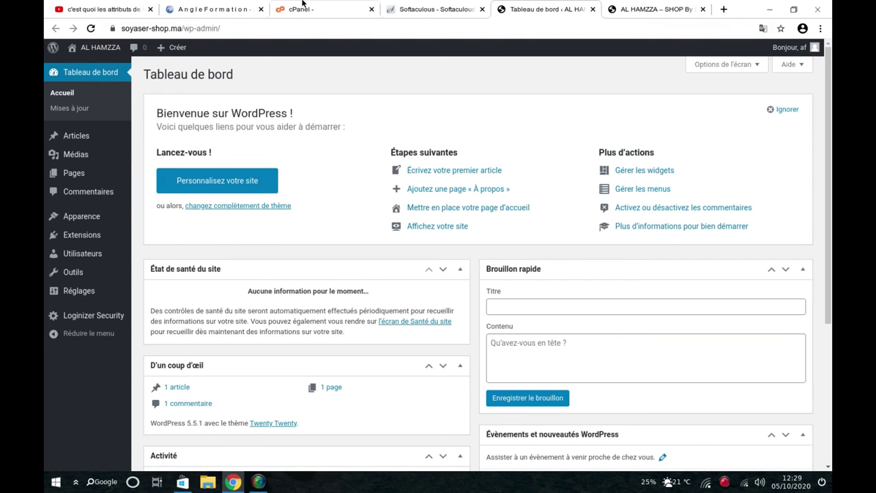
click(303, 6)
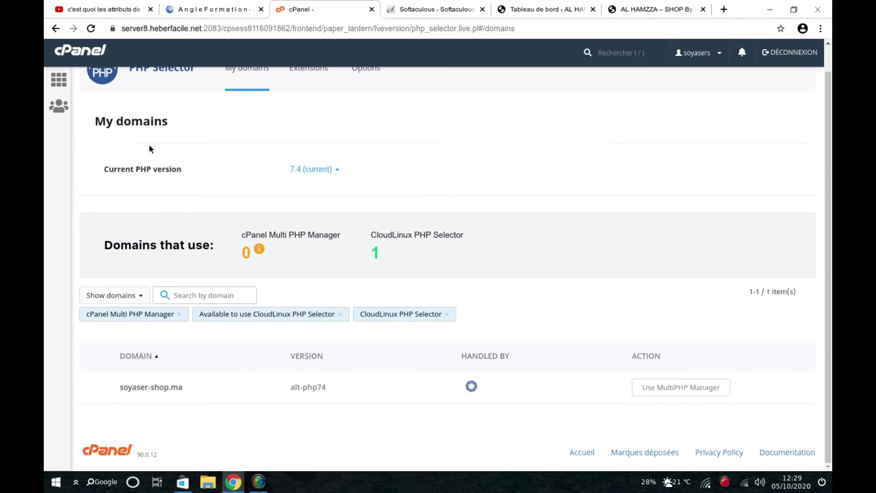